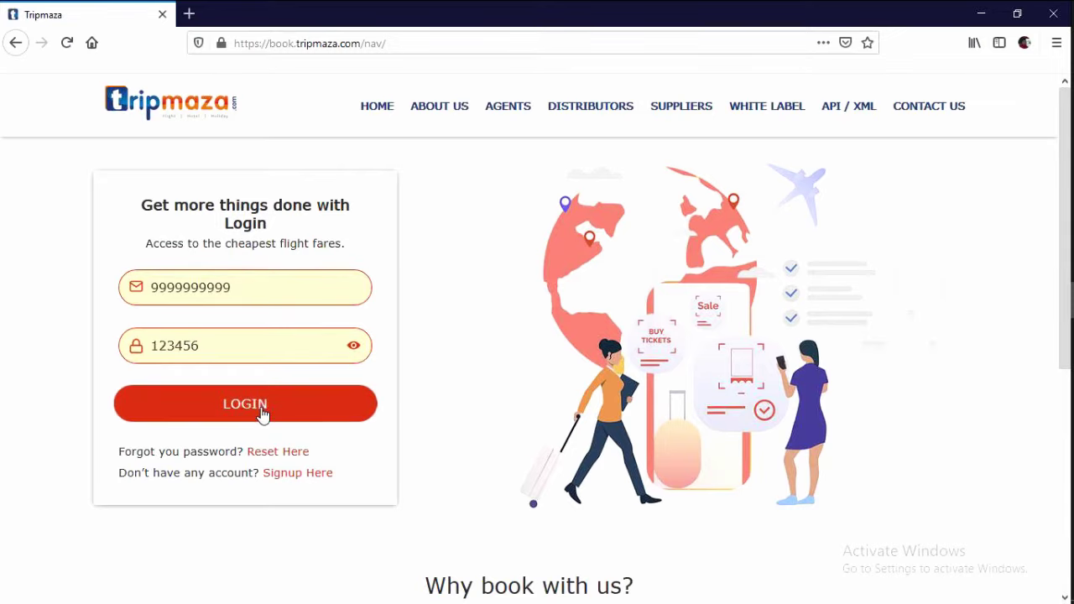
- Log in to the agent account with the filled-in credentials and open the dashboard's Manage Markup page
{"action": "left_click", "coordinate": [262, 404]}
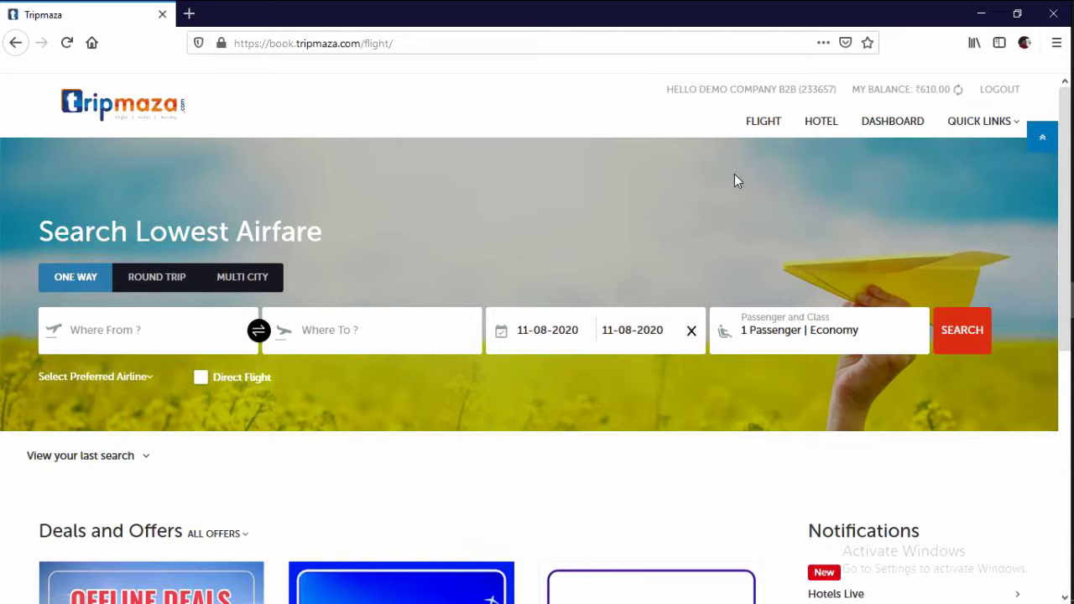
{"action": "left_click", "coordinate": [886, 126]}
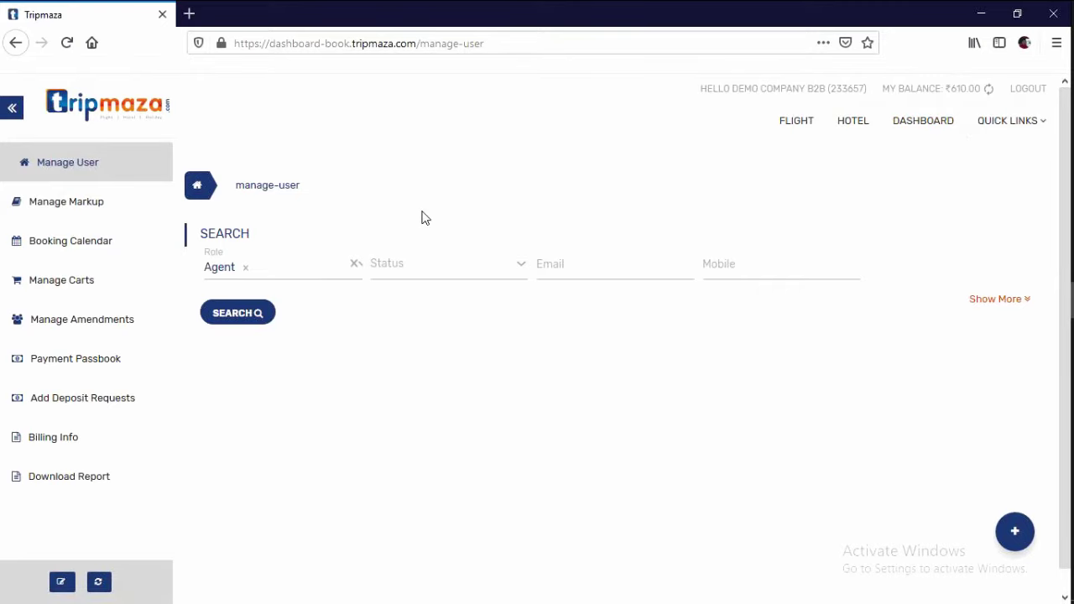
{"action": "left_click", "coordinate": [85, 204]}
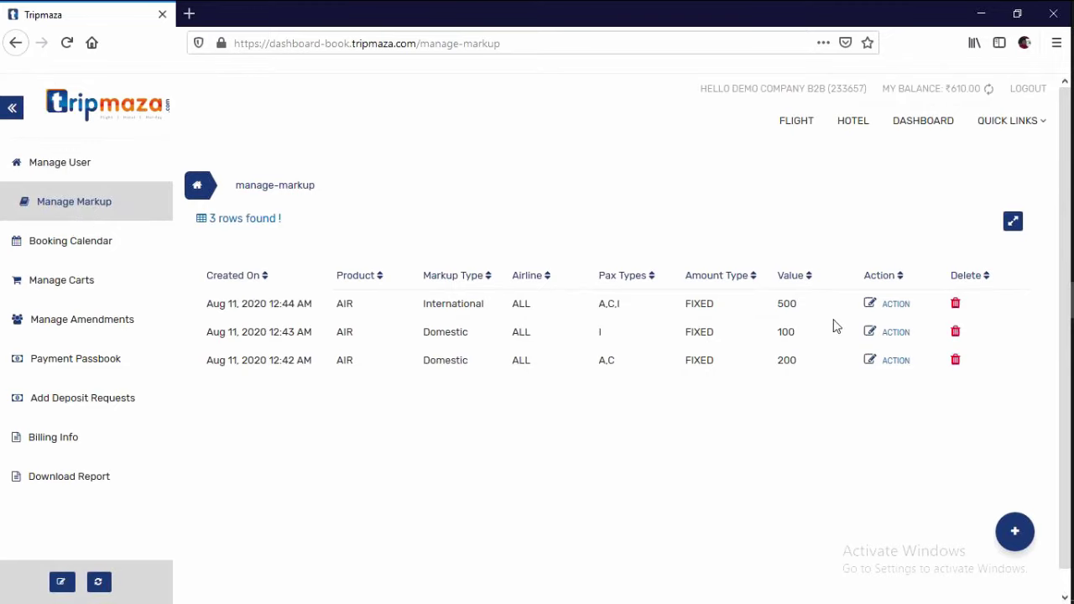
- Delete all existing Air markup entries, both international and domestic, from the markup list
{"action": "left_click", "coordinate": [957, 304]}
{"action": "left_click", "coordinate": [584, 395]}
{"action": "left_click", "coordinate": [957, 305]}
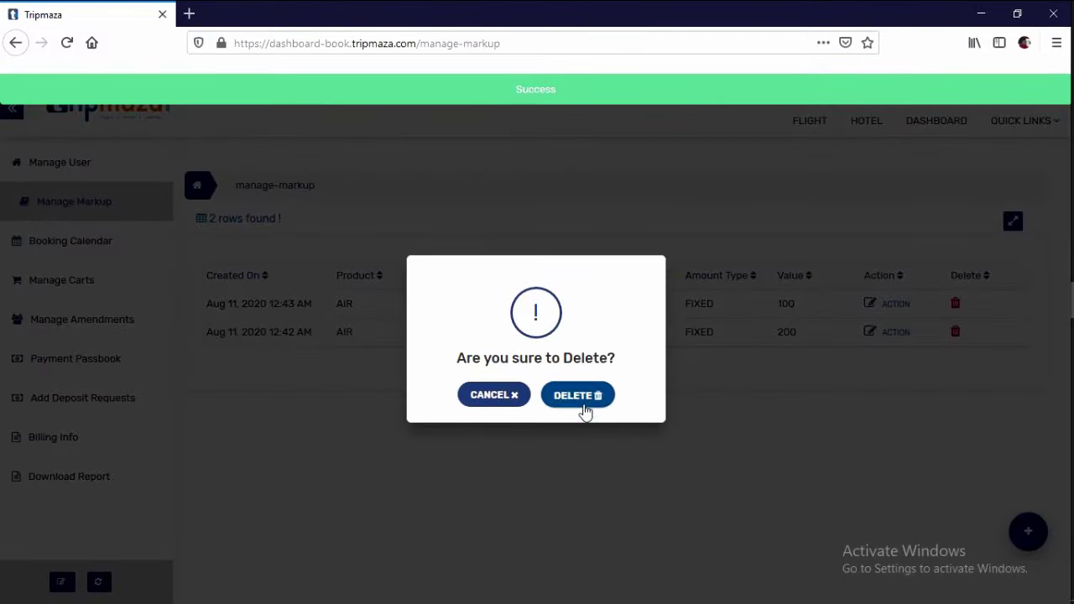
{"action": "left_click", "coordinate": [583, 402]}
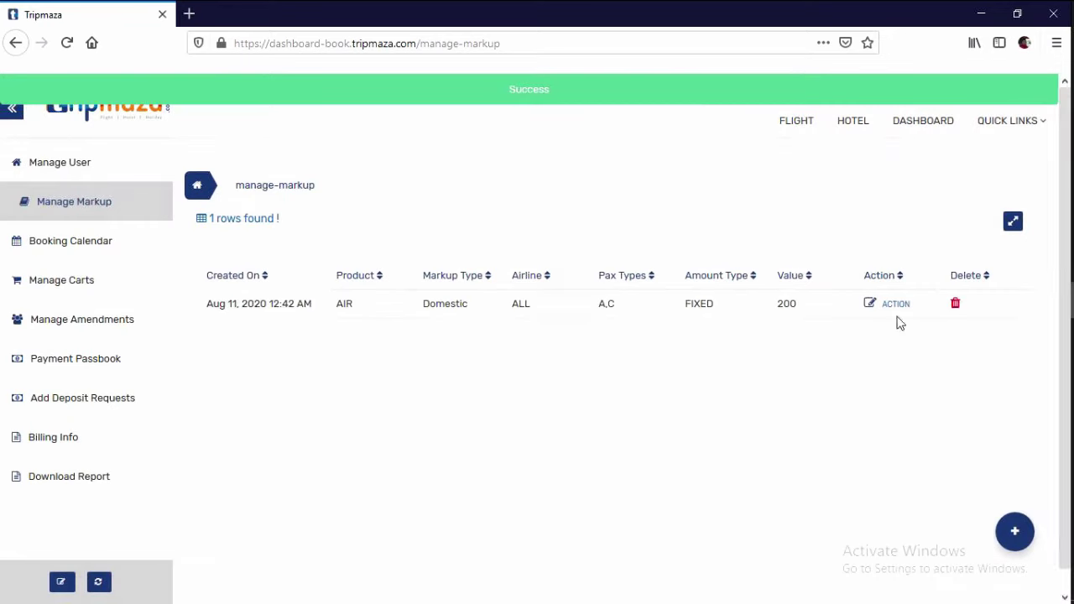
{"action": "left_click", "coordinate": [956, 304]}
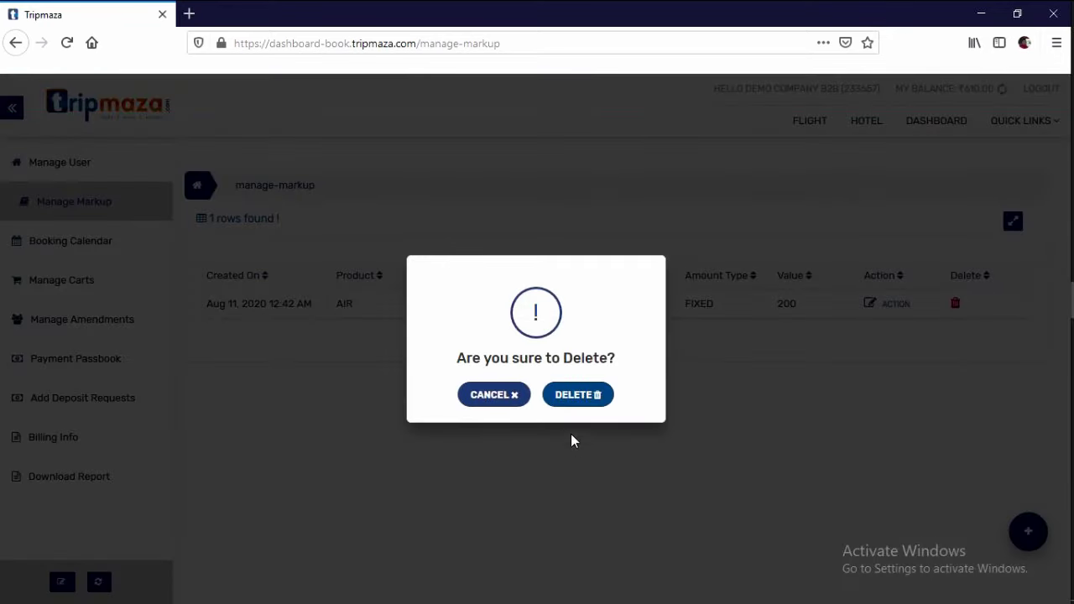
{"action": "left_click", "coordinate": [582, 396]}
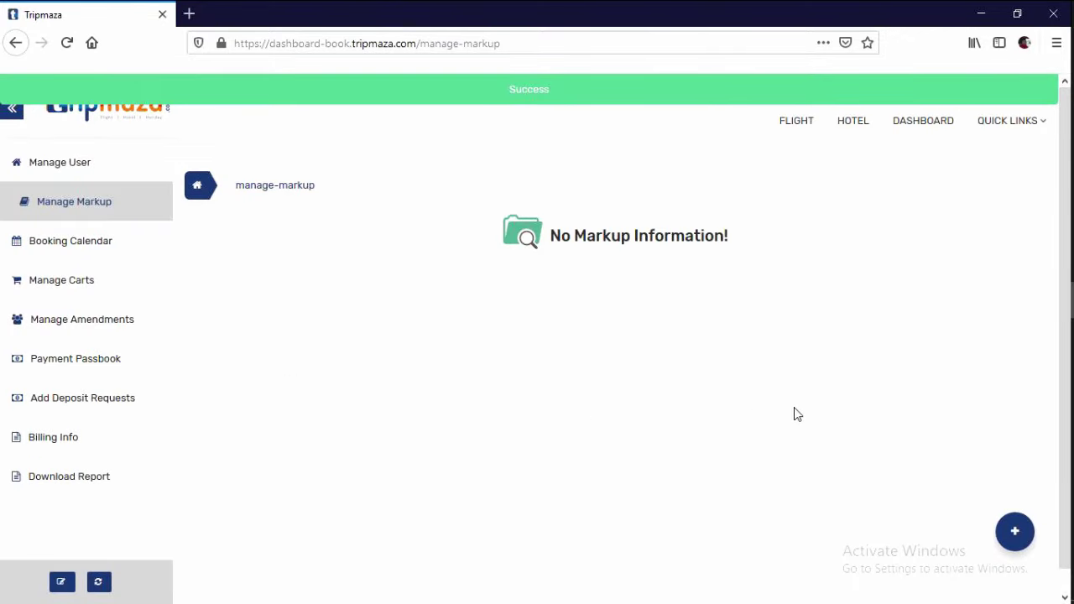
- Start a new markup with product type Air and markup type Domestic
{"action": "left_click", "coordinate": [1023, 538]}
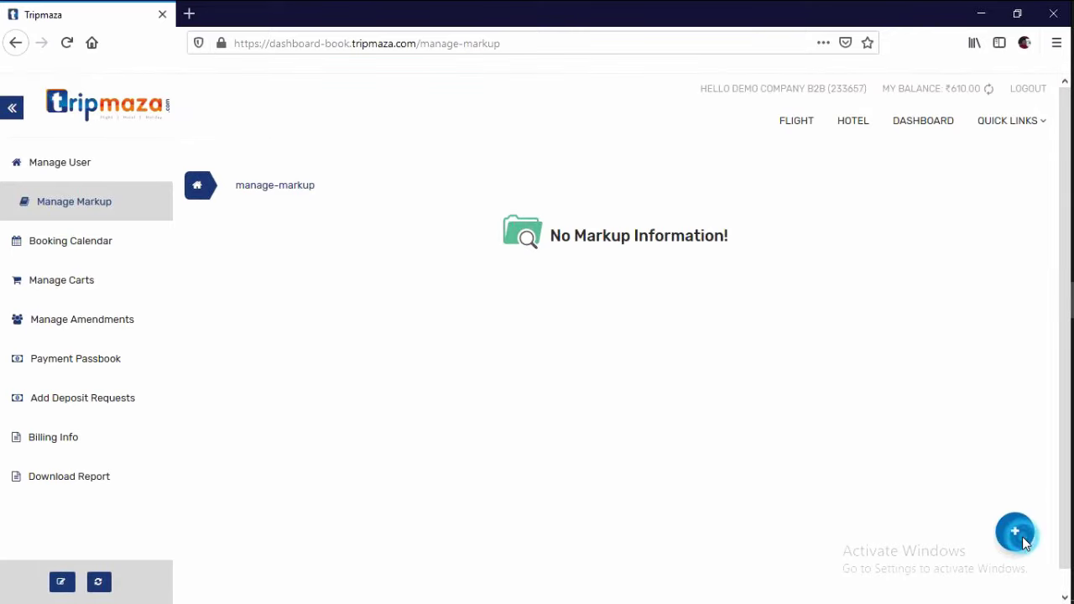
{"action": "left_click", "coordinate": [353, 290]}
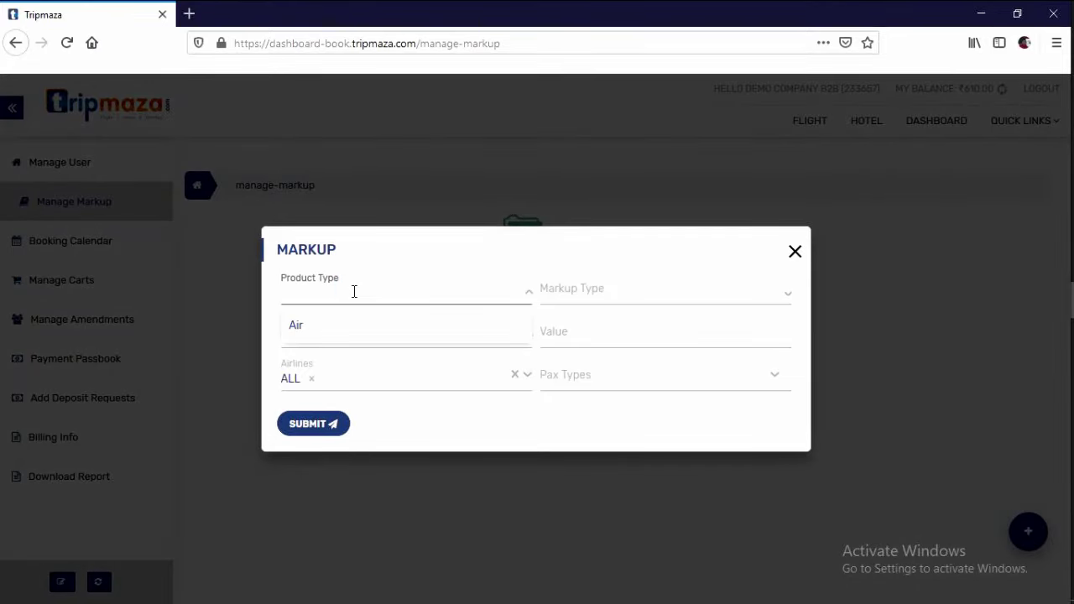
{"action": "left_click", "coordinate": [355, 290]}
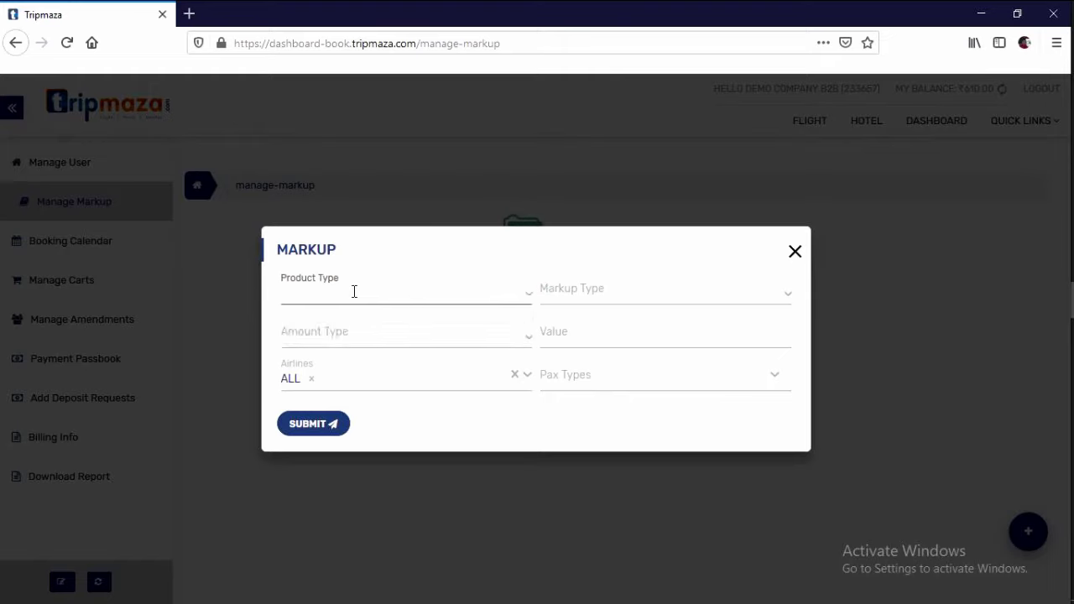
{"action": "left_click", "coordinate": [342, 294]}
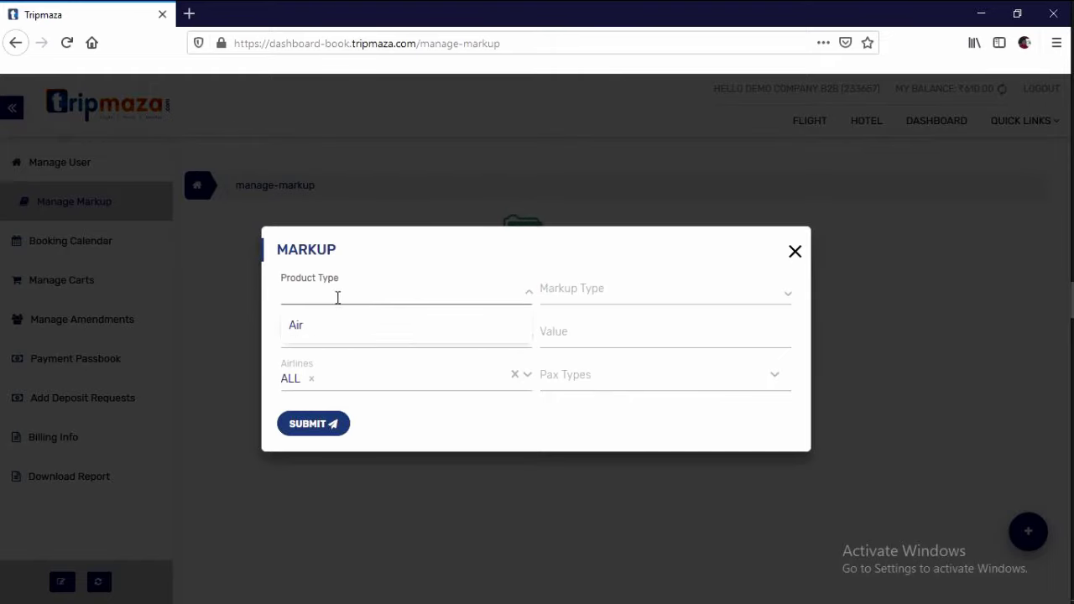
{"action": "left_click", "coordinate": [311, 326]}
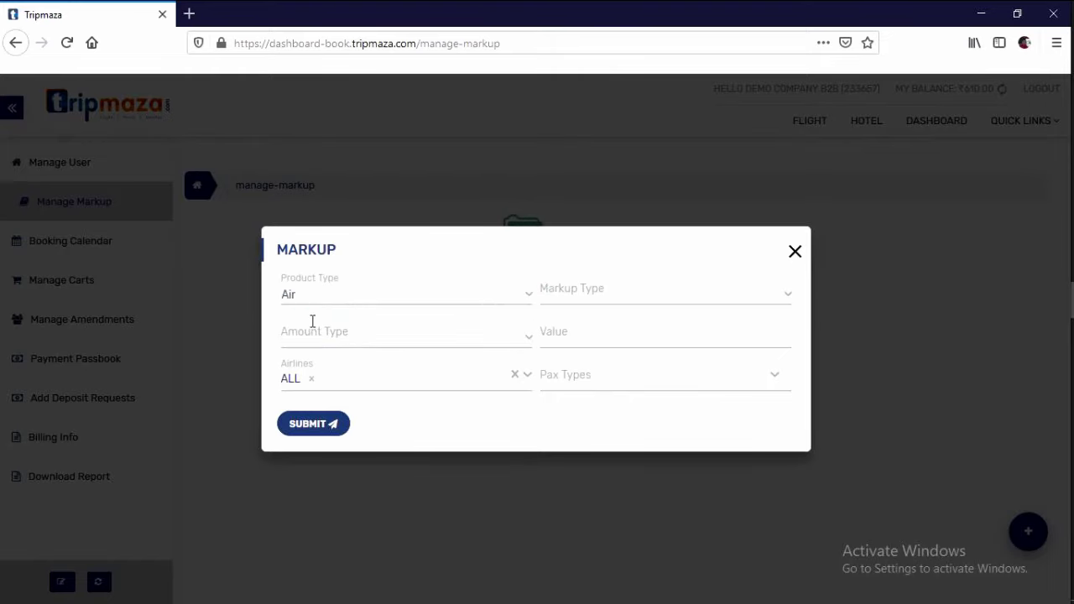
{"action": "left_click", "coordinate": [616, 296]}
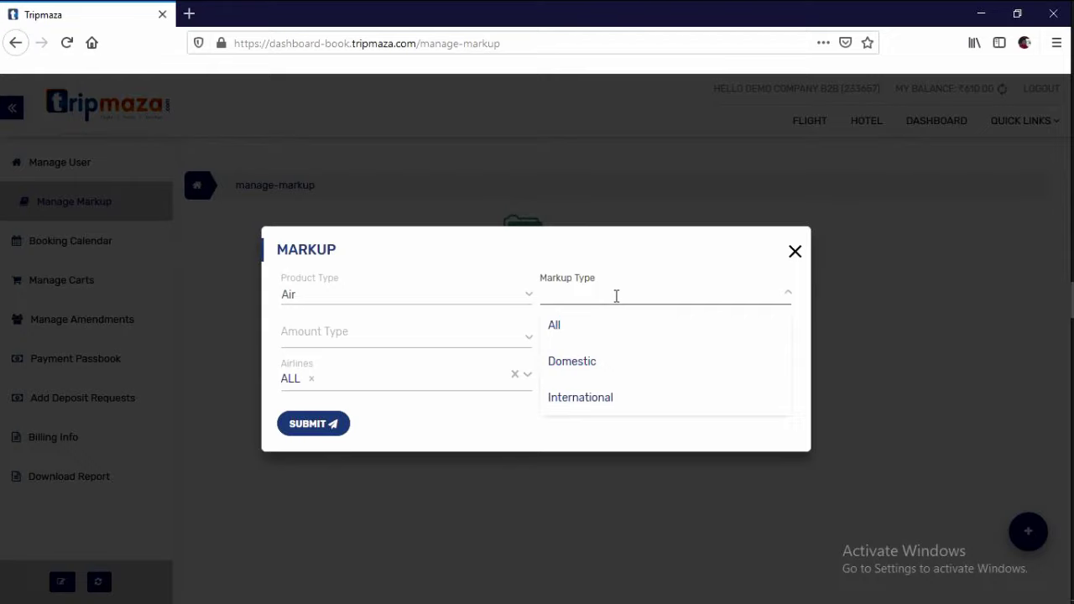
{"action": "left_click", "coordinate": [587, 363]}
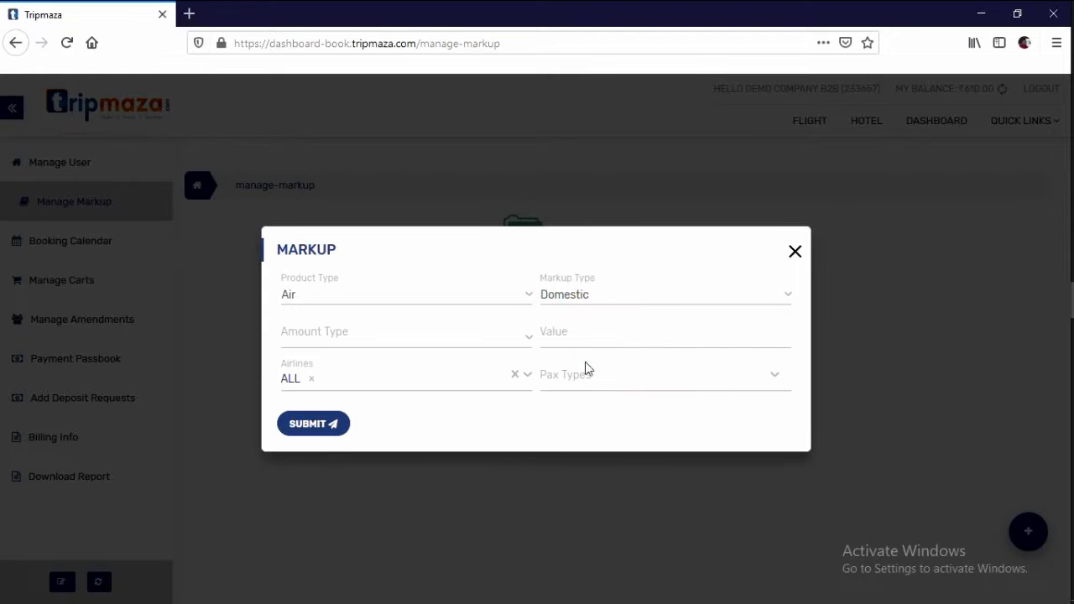
- Set the domestic markup's amount type to Fixed and its value to 300
{"action": "left_click", "coordinate": [412, 337]}
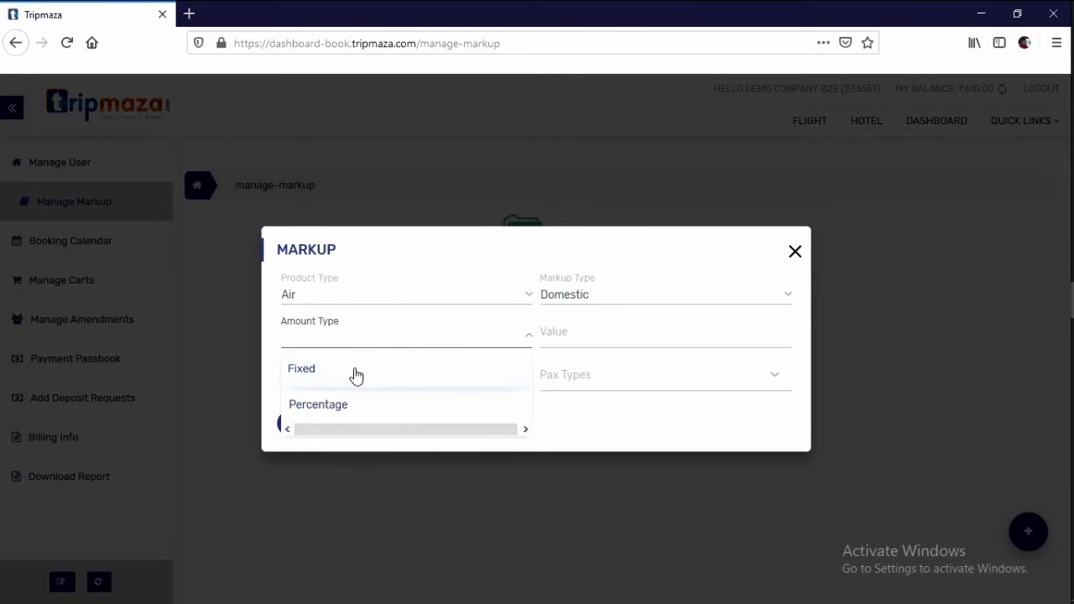
{"action": "left_click", "coordinate": [337, 374]}
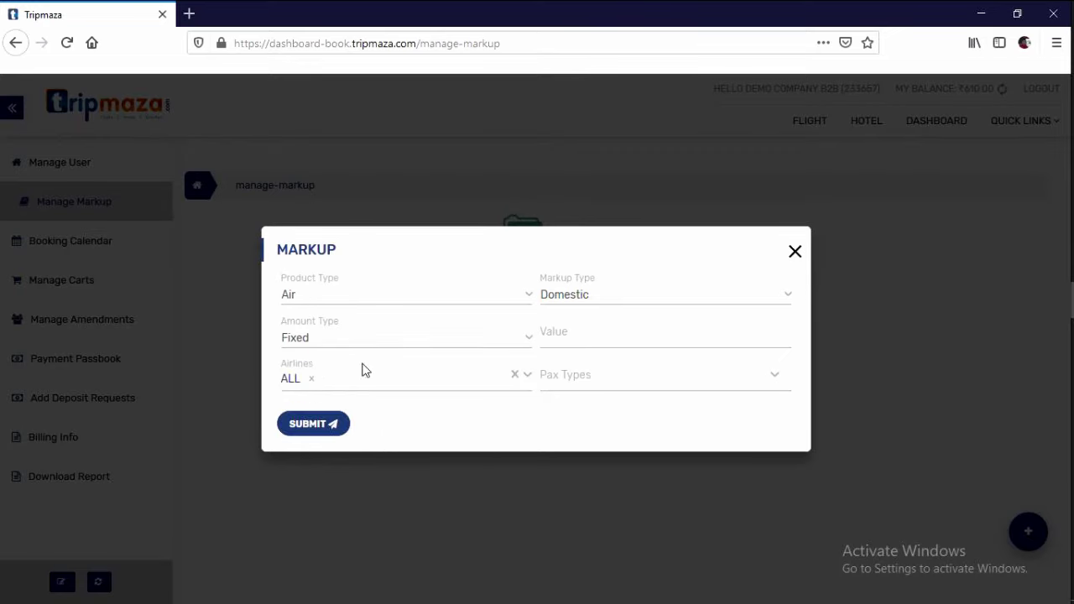
{"action": "left_click", "coordinate": [561, 330]}
{"action": "type", "text": "3"}
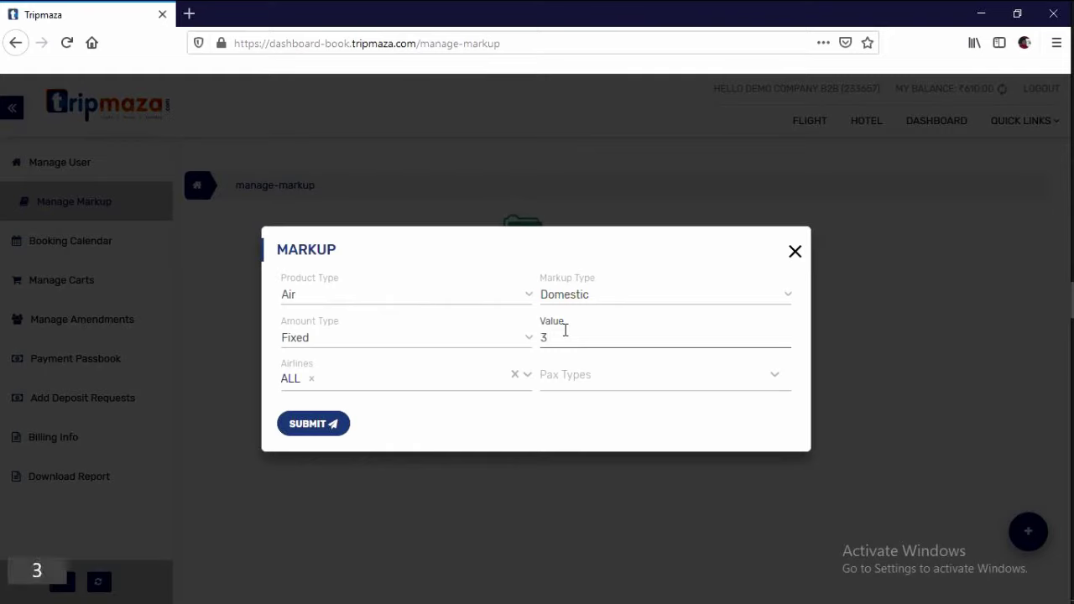
{"action": "type", "text": "9"}
{"action": "key", "text": "BackSpace"}
{"action": "type", "text": "00"}
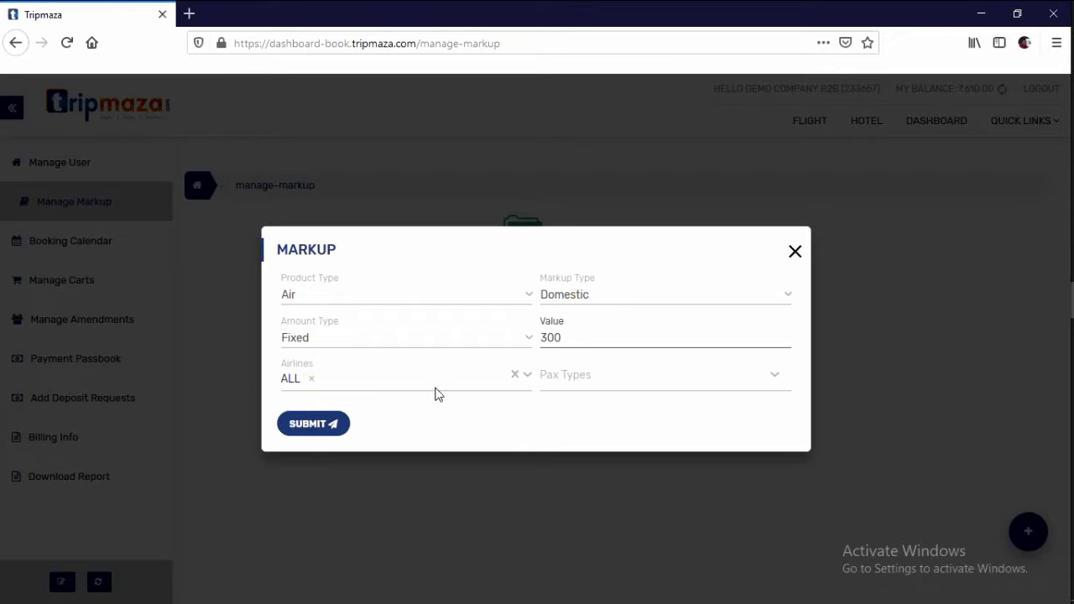
- Apply the domestic markup to the Adult and Child passenger types and submit it
{"action": "left_click", "coordinate": [621, 379]}
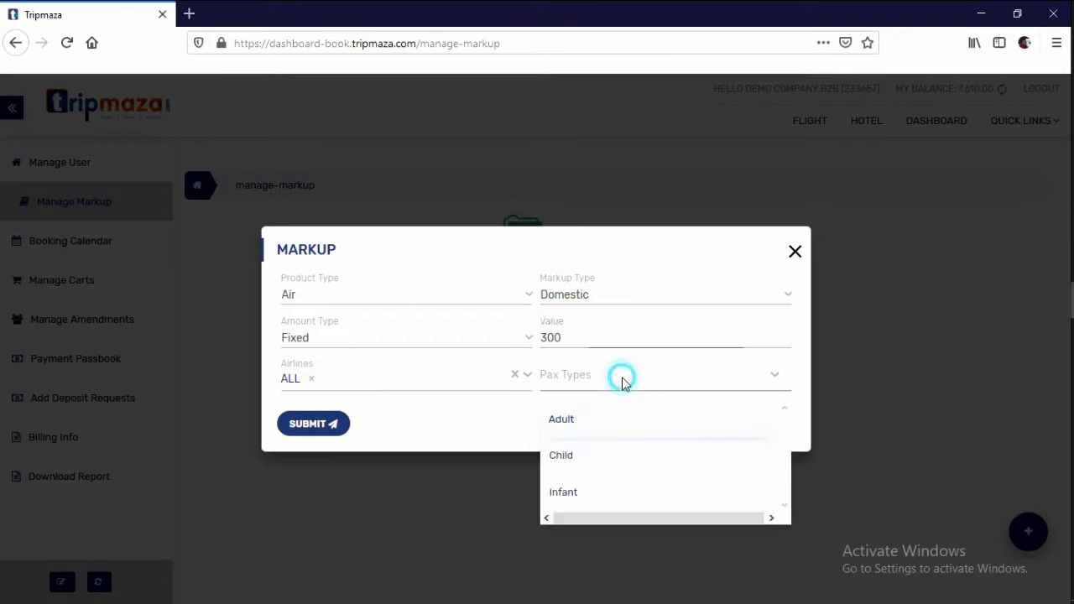
{"action": "left_click", "coordinate": [615, 425]}
{"action": "left_click", "coordinate": [615, 424]}
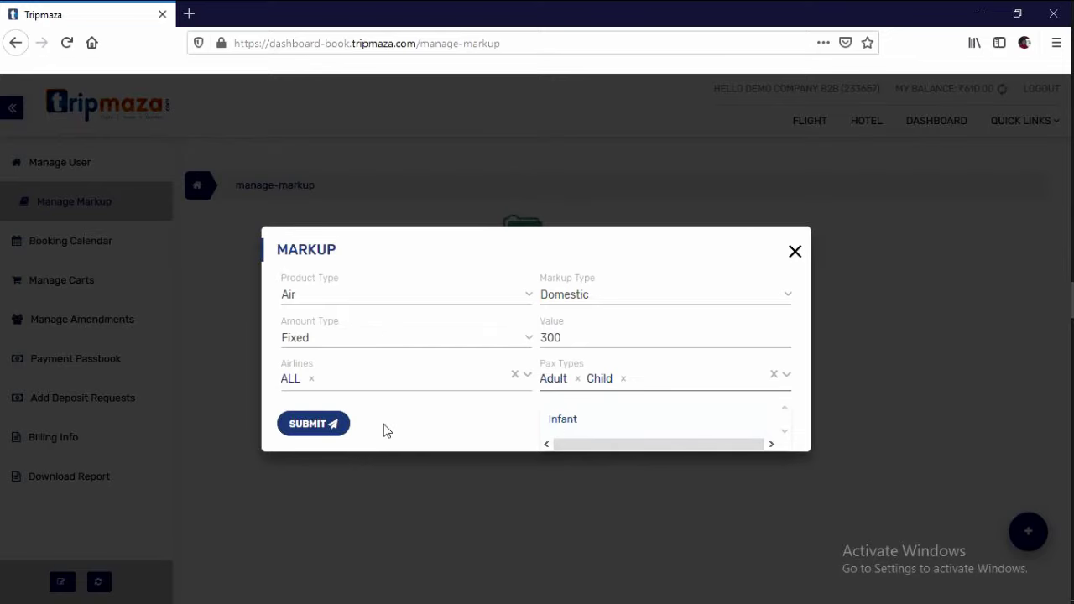
{"action": "left_click", "coordinate": [320, 432]}
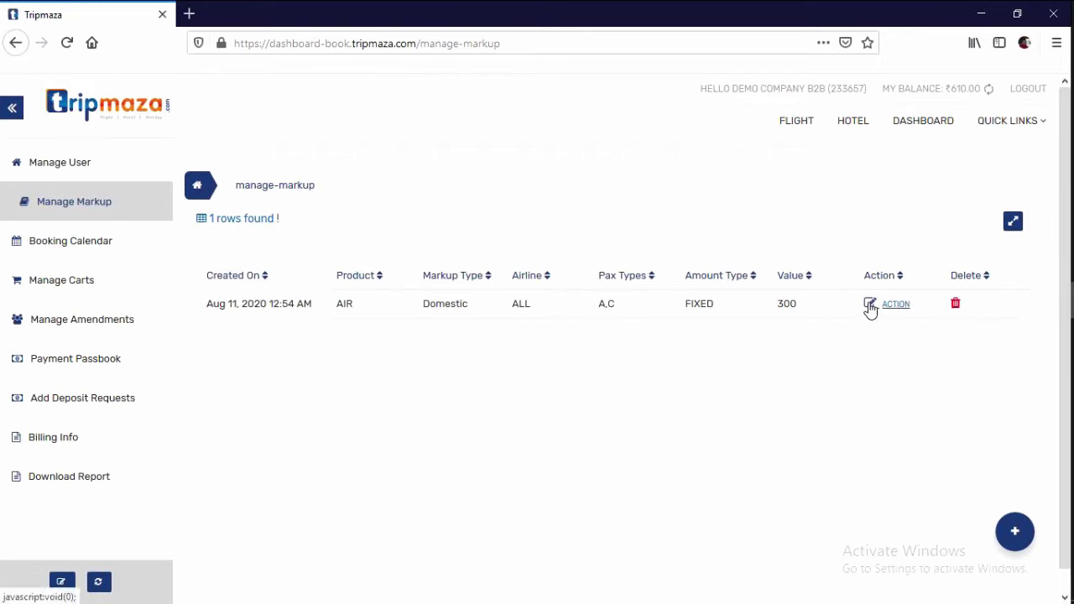
- Start another markup with product type Air and markup type International
{"action": "left_click", "coordinate": [1015, 532]}
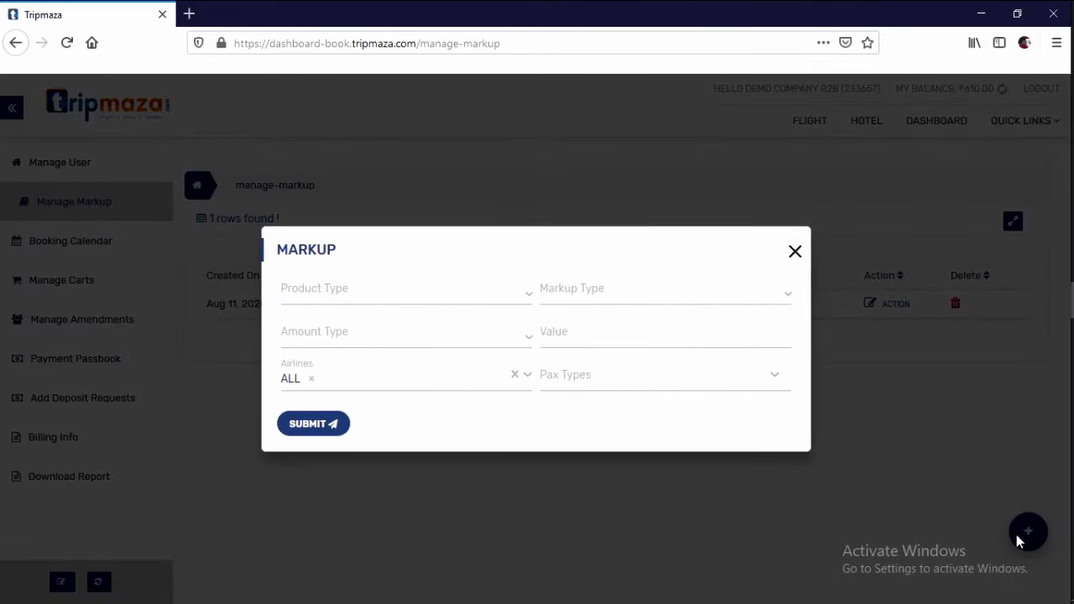
{"action": "left_click", "coordinate": [400, 300]}
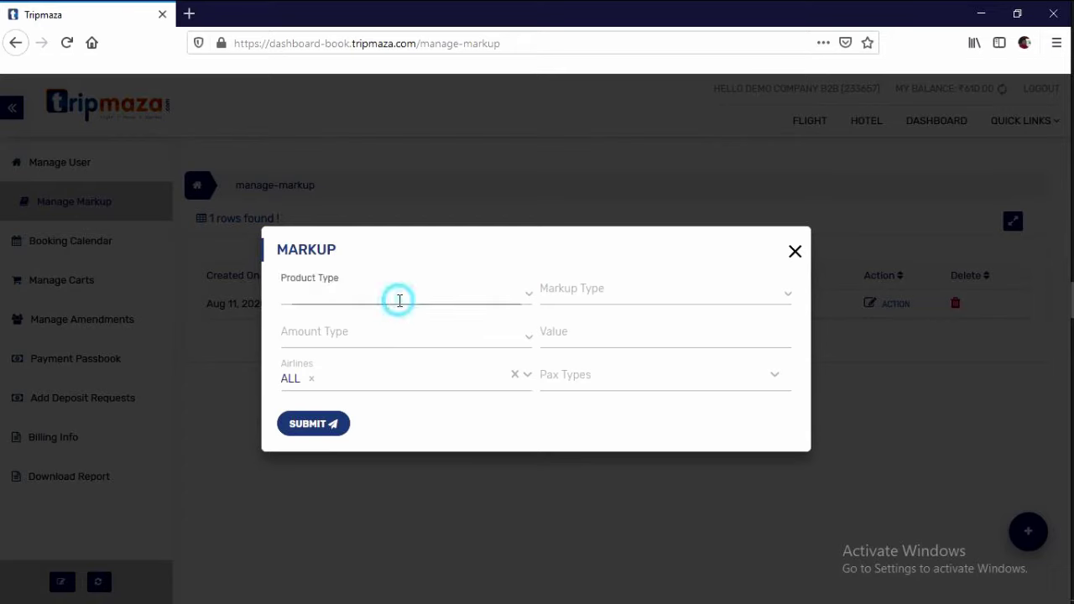
{"action": "left_click", "coordinate": [336, 334]}
{"action": "left_click", "coordinate": [639, 292]}
{"action": "left_click", "coordinate": [583, 401]}
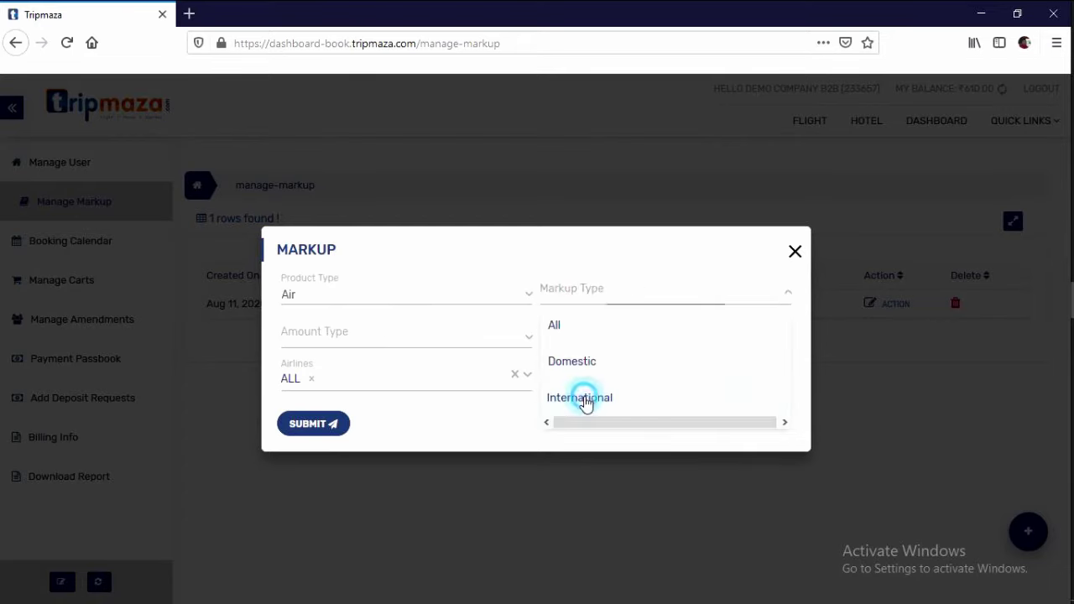
- Set the international markup's amount type to Fixed and its value to 500
{"action": "left_click", "coordinate": [375, 336]}
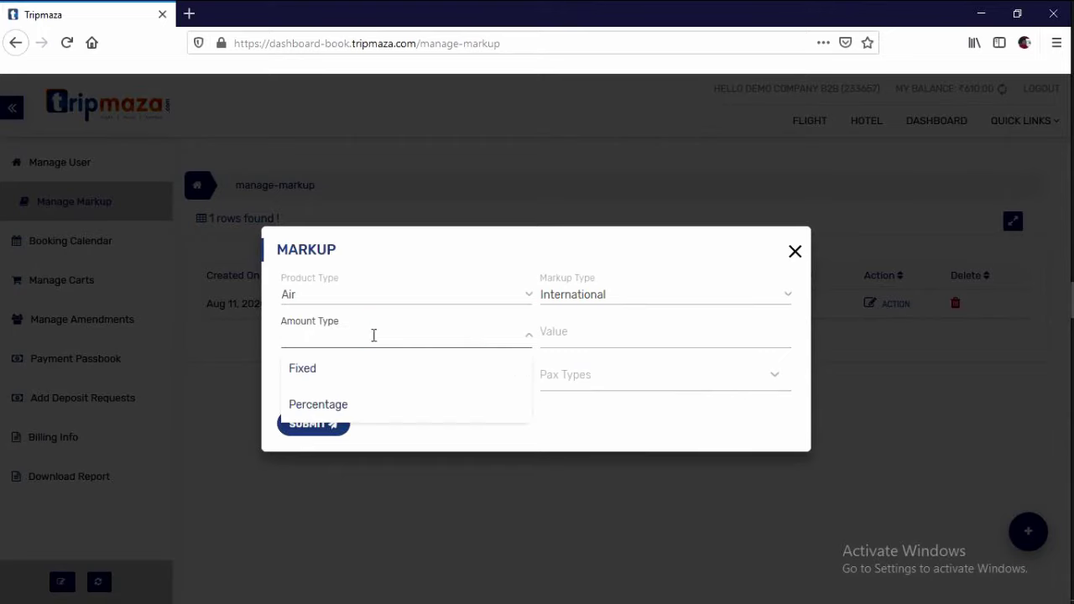
{"action": "left_click", "coordinate": [341, 369]}
{"action": "left_click", "coordinate": [571, 340]}
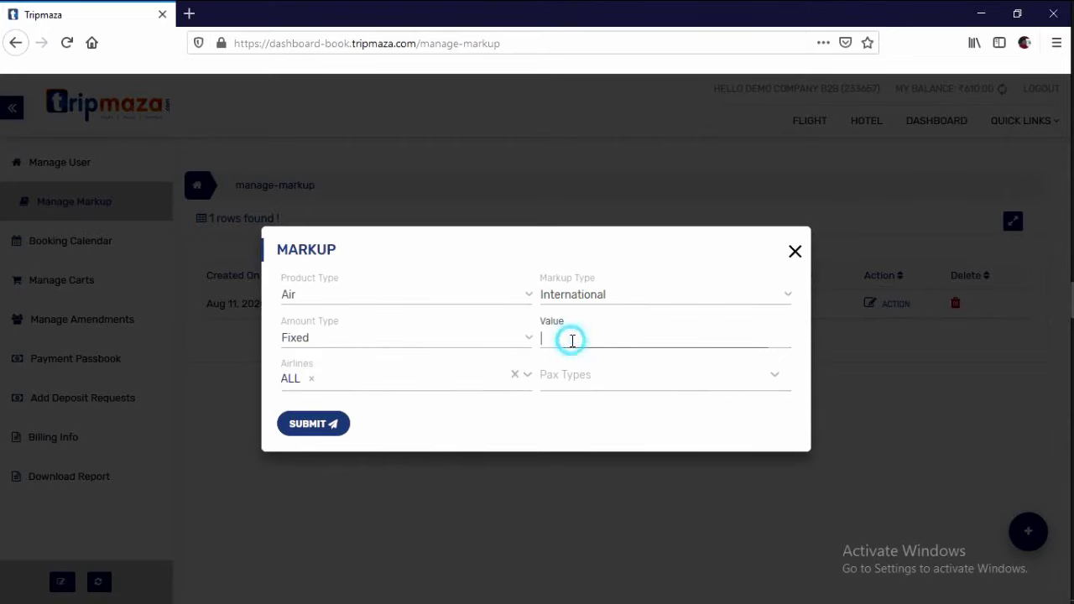
{"action": "type", "text": "4"}
{"action": "key", "text": "BackSpace"}
{"action": "type", "text": "500"}
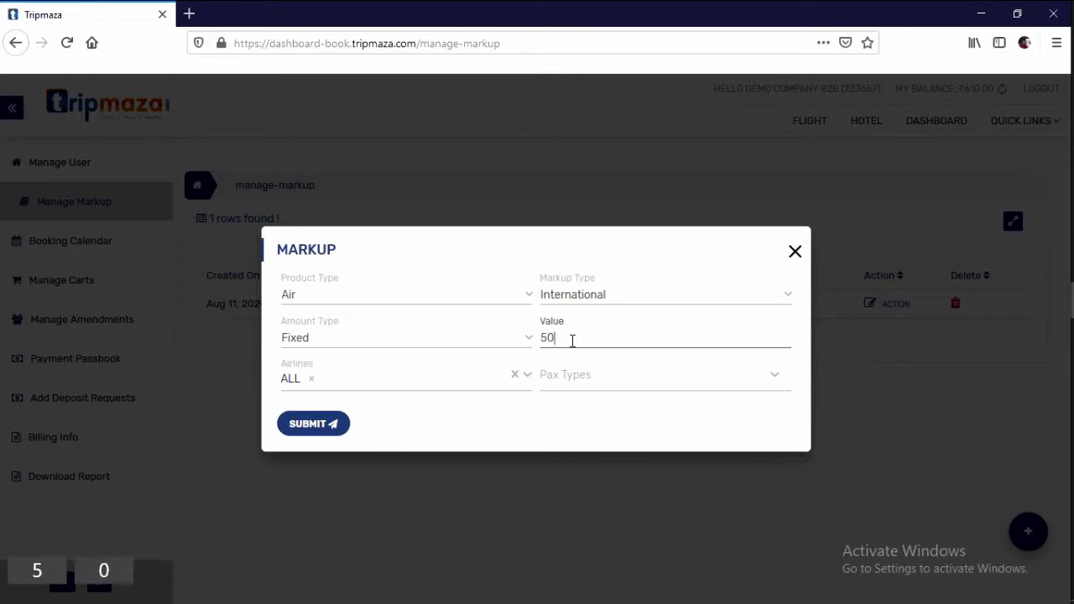
{"action": "key", "text": "Tab"}
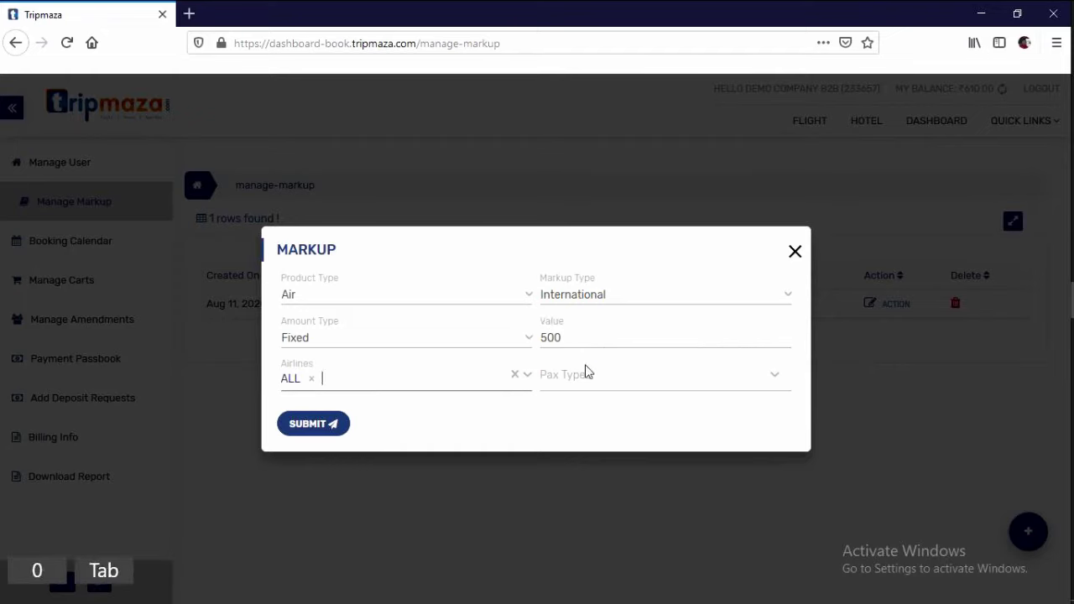
- Apply the international markup to the Adult, Child and Infant passenger types and submit it
{"action": "left_click", "coordinate": [588, 377]}
{"action": "left_click", "coordinate": [579, 416]}
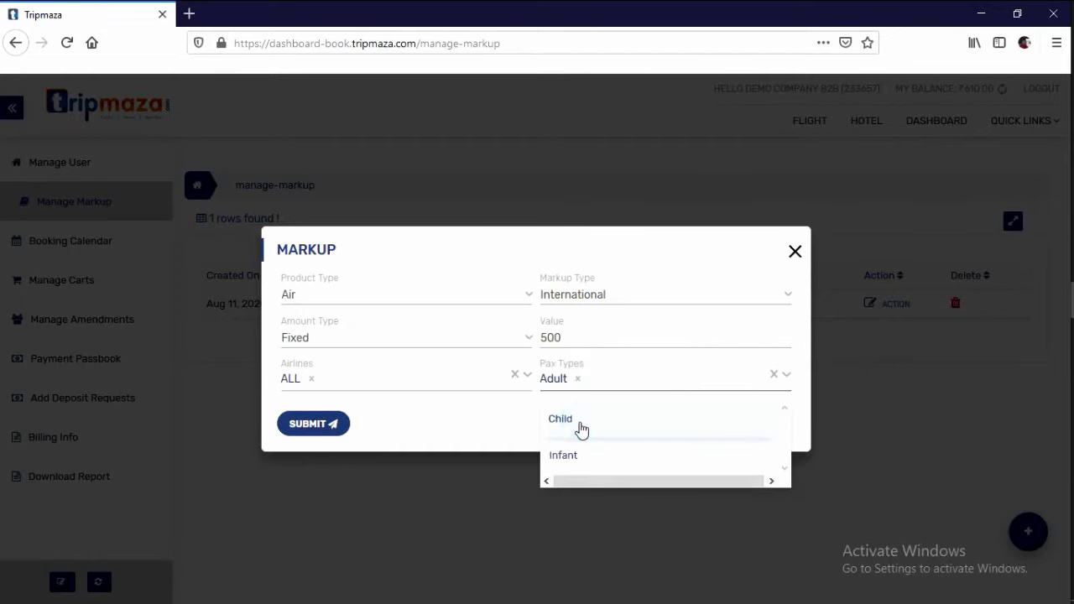
{"action": "left_click", "coordinate": [581, 433]}
{"action": "left_click", "coordinate": [581, 430]}
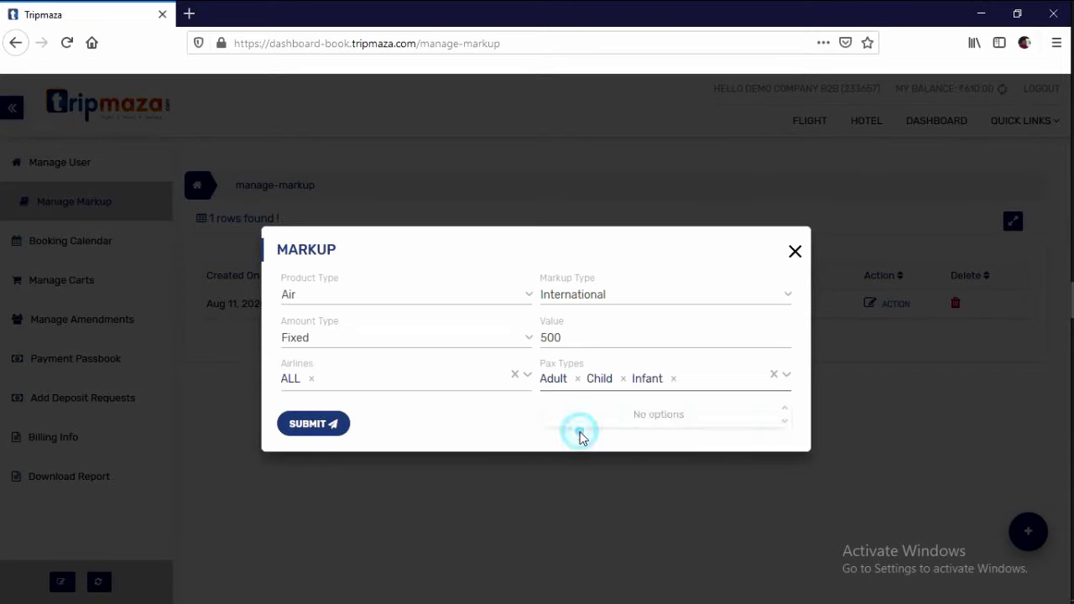
{"action": "left_click", "coordinate": [314, 426]}
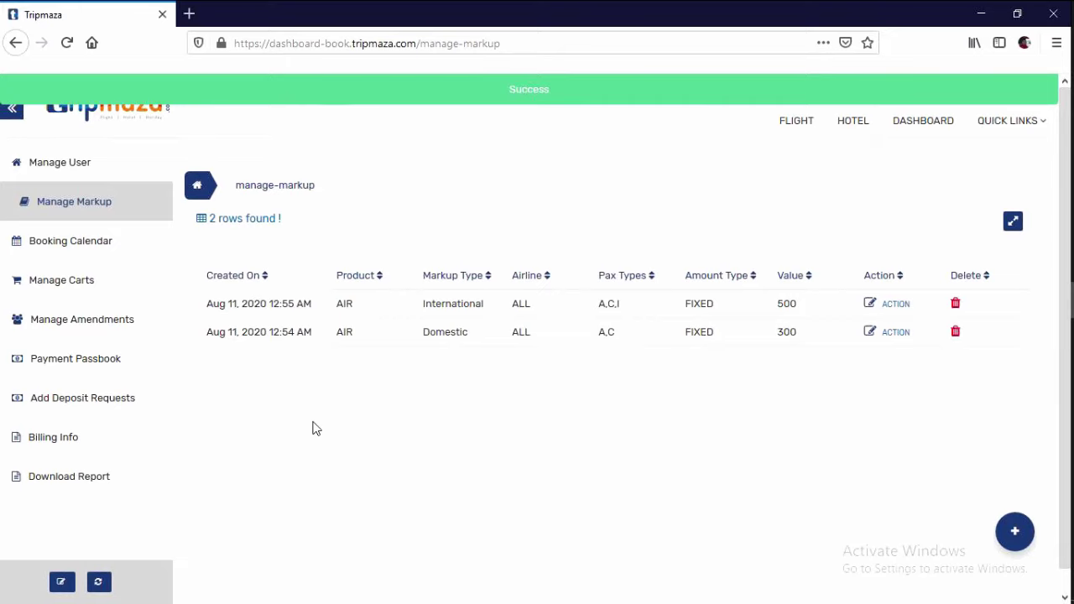
- Start a third markup entry with product type Air and markup type Domestic
{"action": "left_click", "coordinate": [1018, 534]}
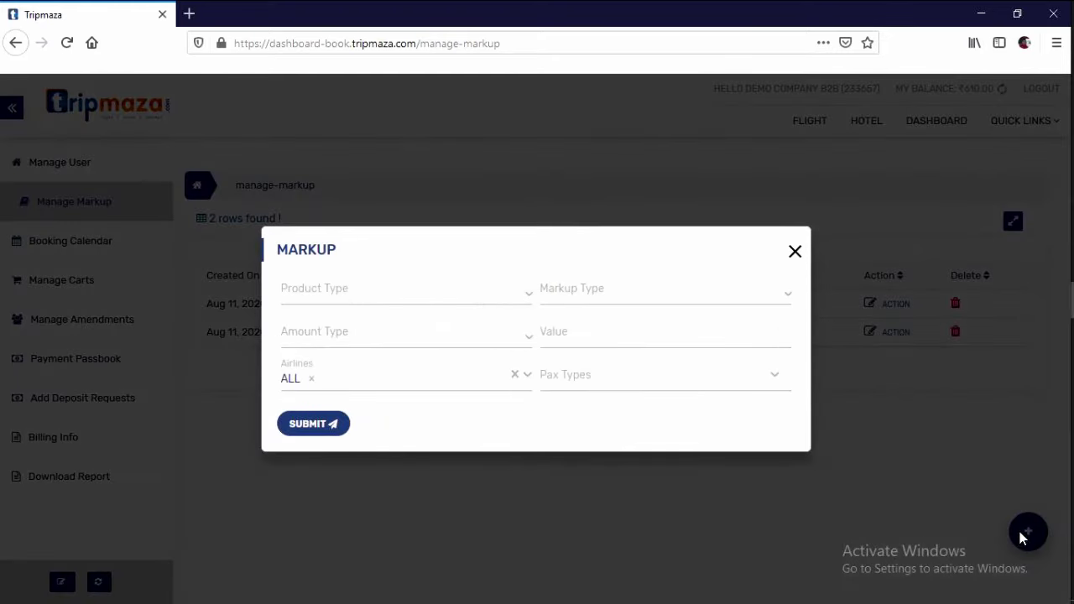
{"action": "left_click", "coordinate": [329, 292]}
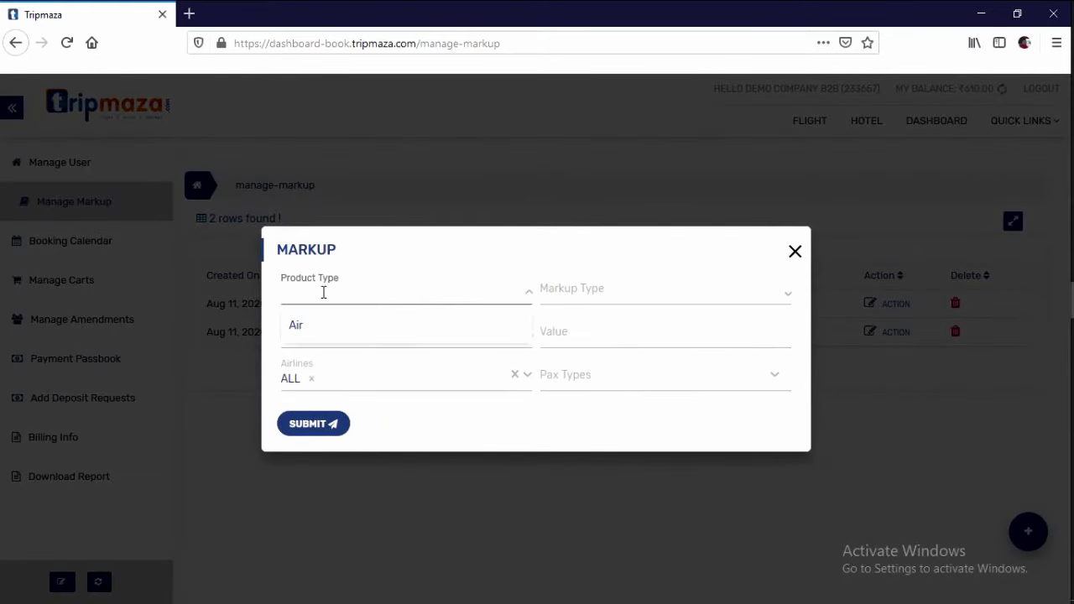
{"action": "left_click", "coordinate": [310, 326]}
{"action": "left_click", "coordinate": [667, 288]}
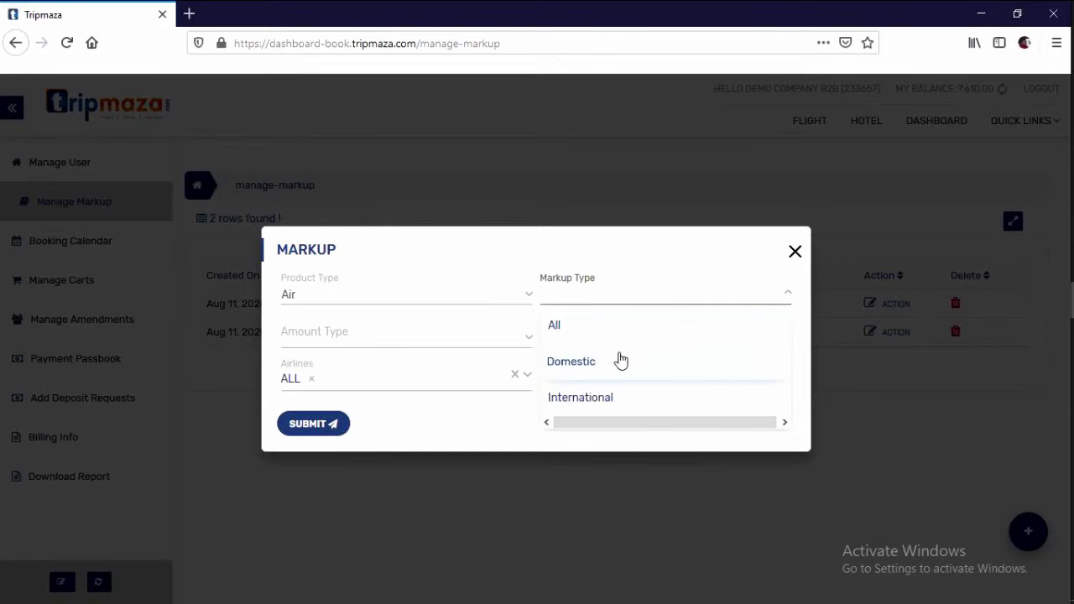
{"action": "left_click", "coordinate": [619, 361]}
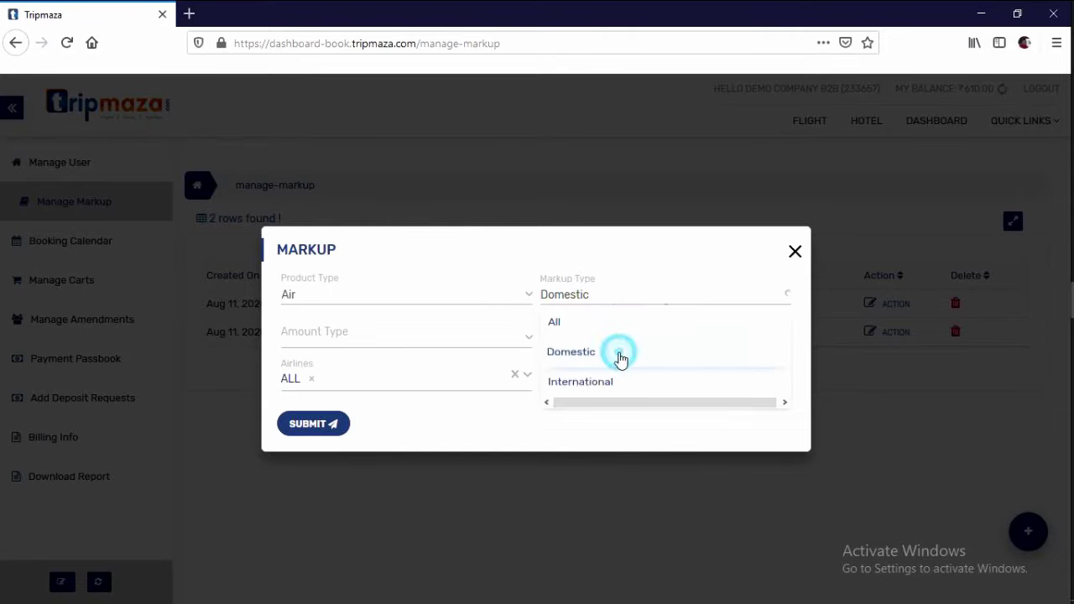
- Set the domestic markup's amount type to Fixed and its value to 150
{"action": "left_click", "coordinate": [400, 325]}
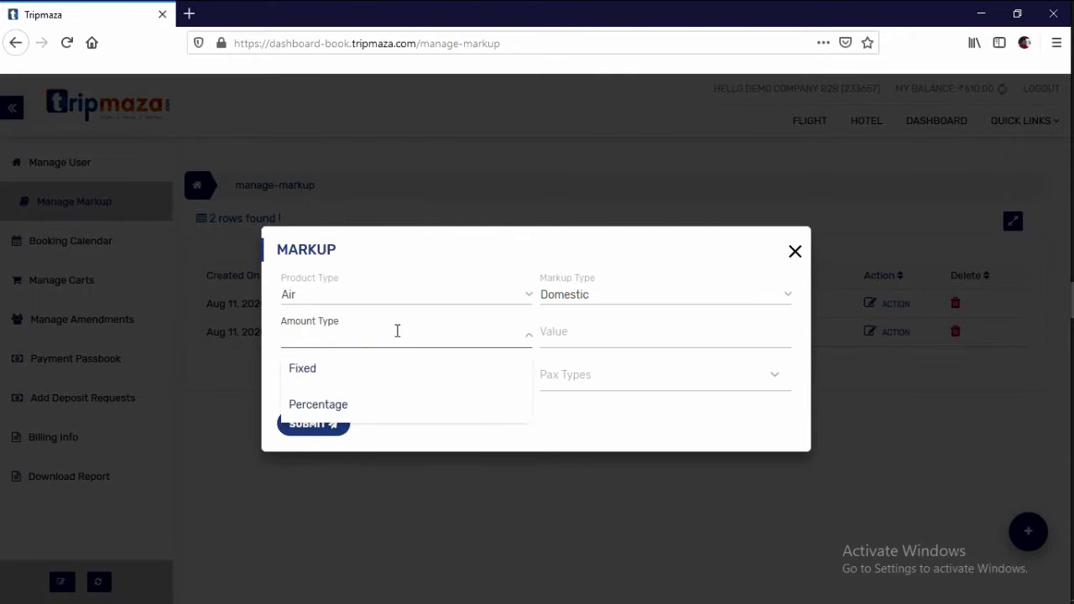
{"action": "left_click", "coordinate": [374, 369]}
{"action": "left_click", "coordinate": [609, 338]}
{"action": "type", "text": "150"}
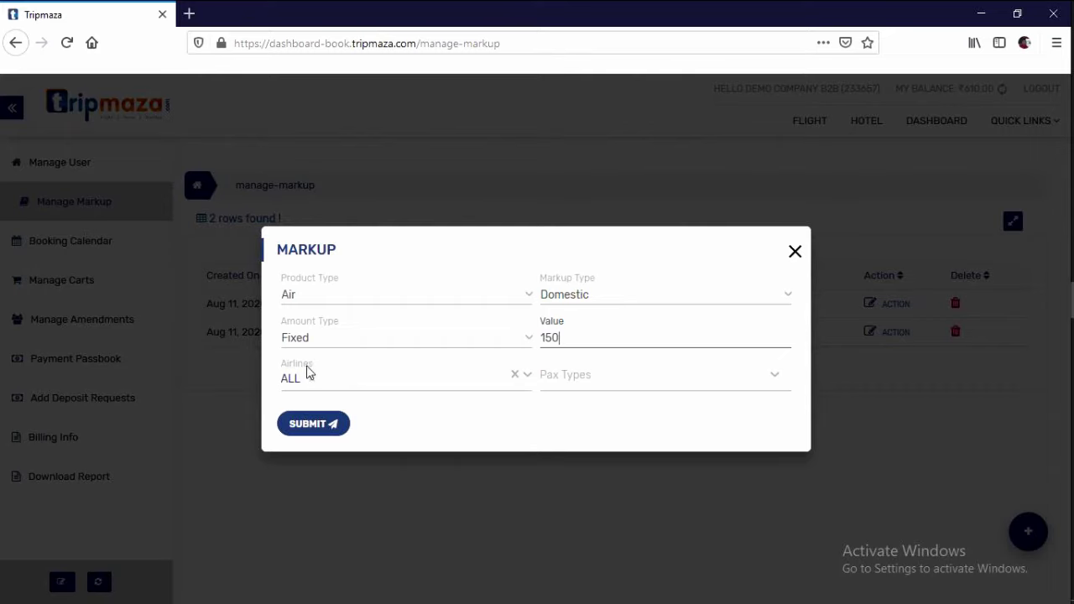
- Apply the domestic markup to the Infant passenger type only and submit it
{"action": "left_click", "coordinate": [607, 391]}
{"action": "left_click", "coordinate": [593, 496]}
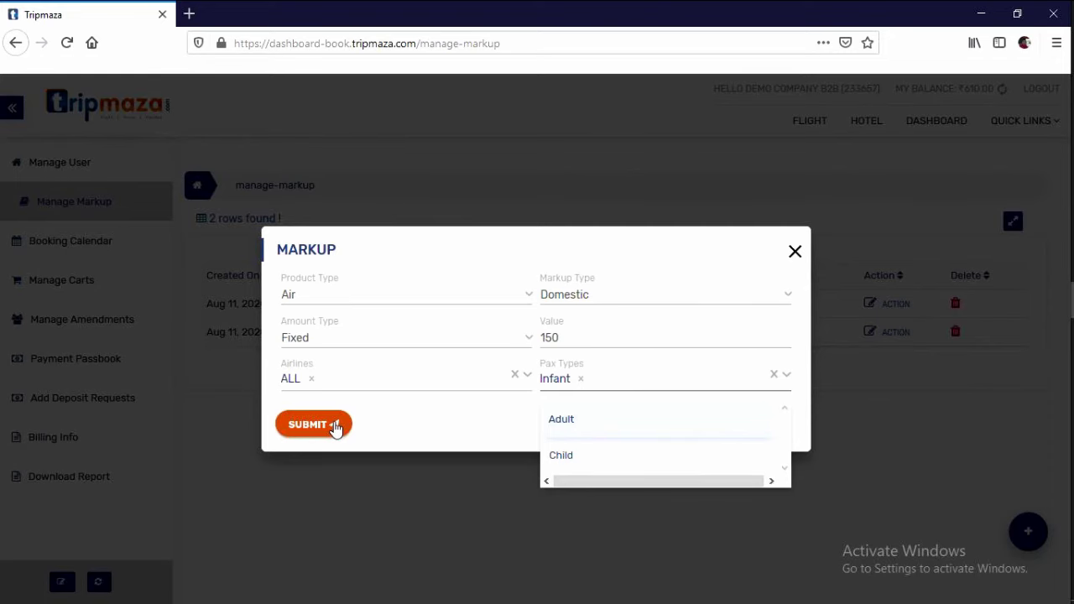
{"action": "left_click", "coordinate": [334, 425]}
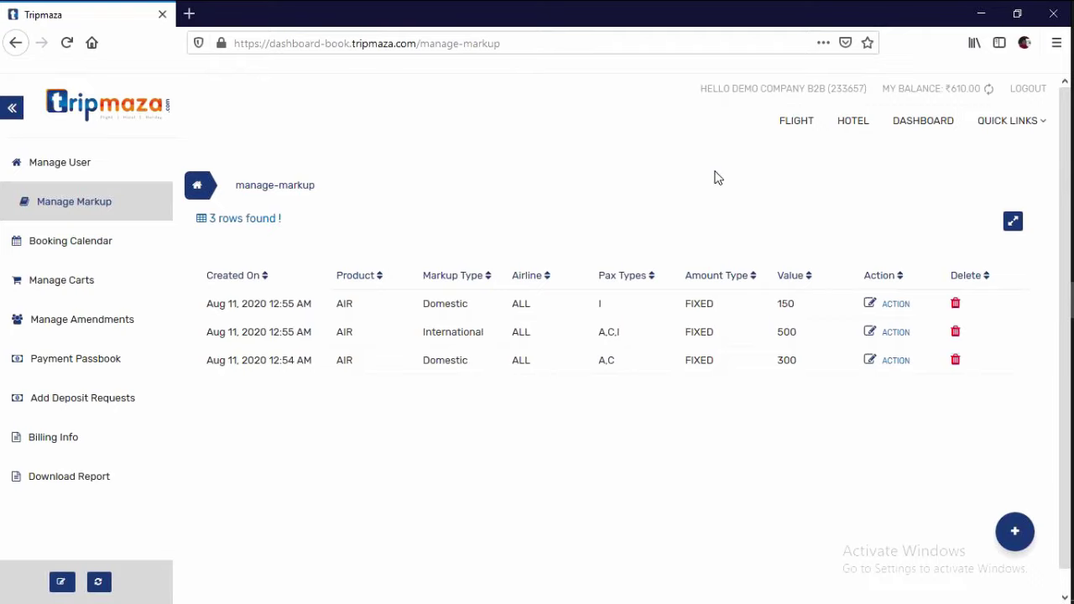
- Open the flight search and set up a one-way route from Delhi (DEL) to Bengaluru (BLR)
{"action": "left_click", "coordinate": [793, 123]}
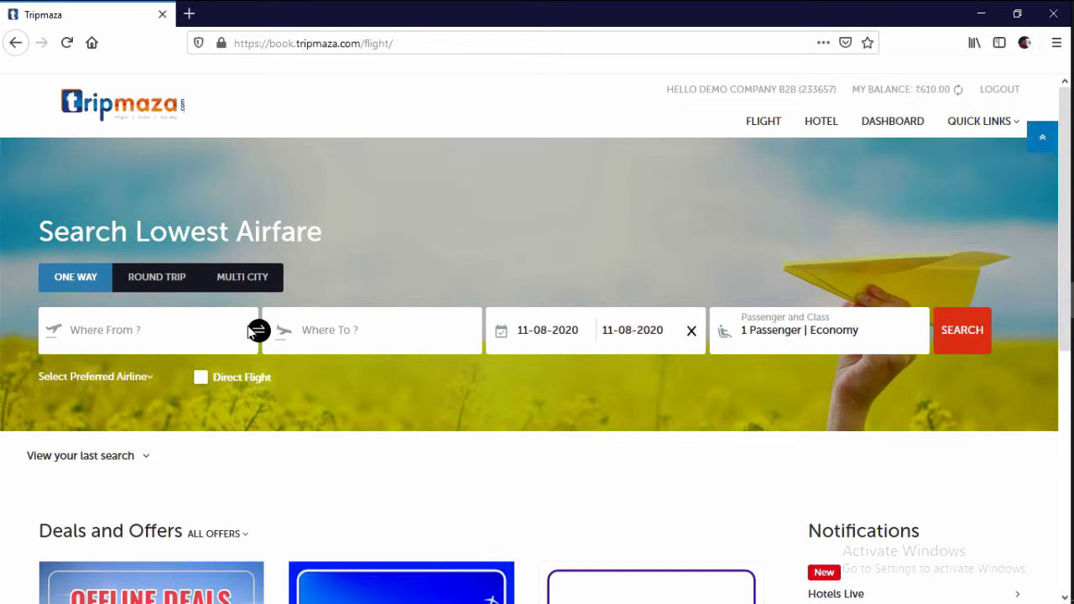
{"action": "left_click", "coordinate": [160, 331]}
{"action": "left_click", "coordinate": [150, 364]}
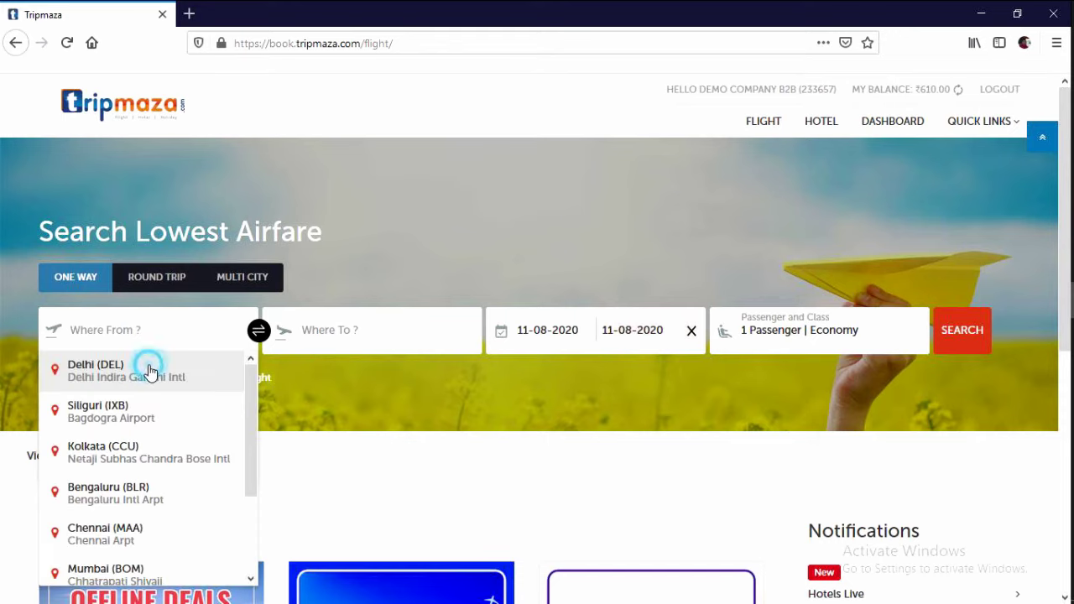
{"action": "left_click", "coordinate": [302, 334]}
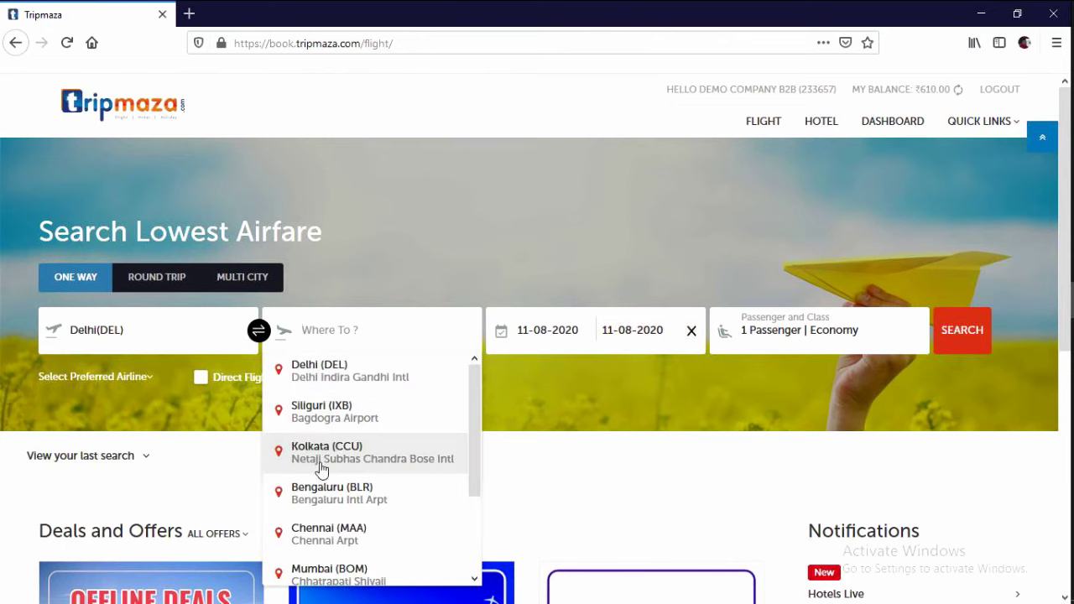
{"action": "left_click", "coordinate": [322, 495]}
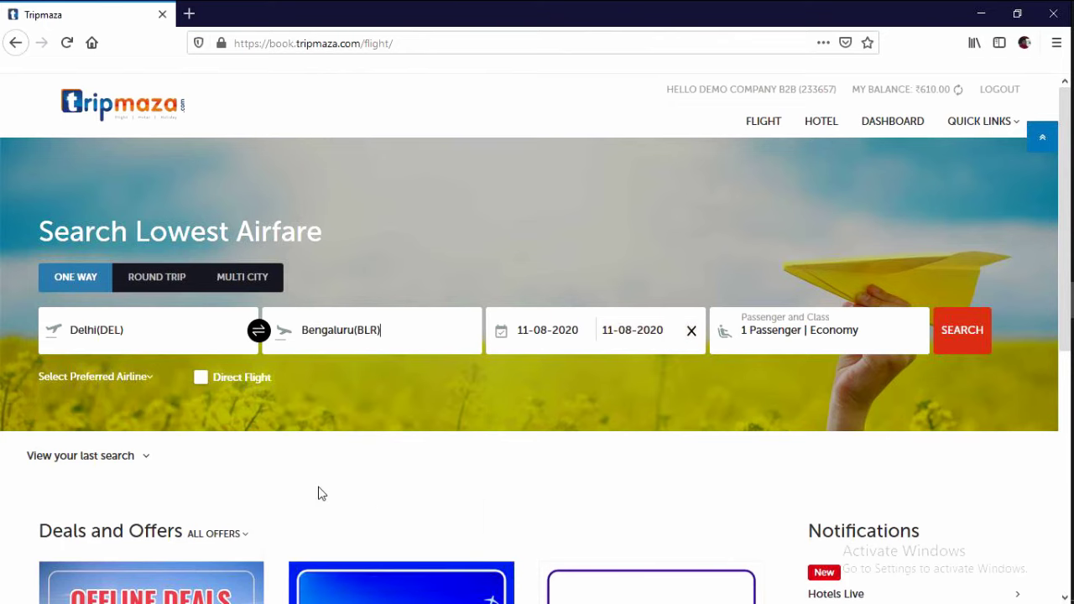
- Set the departure date to August 20, 2020 and search for flights
{"action": "left_click", "coordinate": [535, 331]}
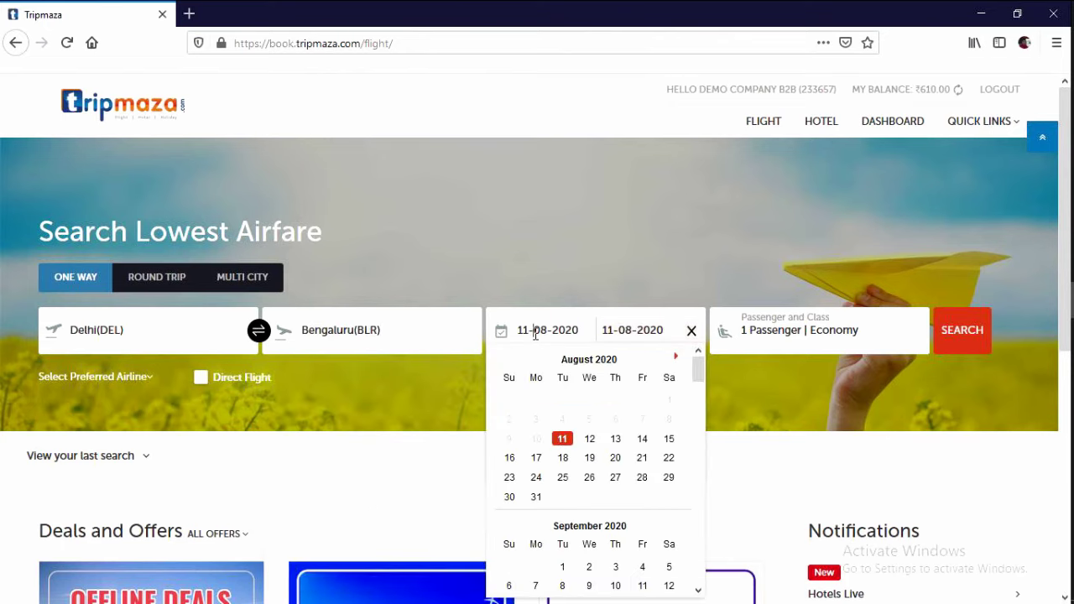
{"action": "left_click", "coordinate": [616, 460]}
{"action": "left_click", "coordinate": [964, 334]}
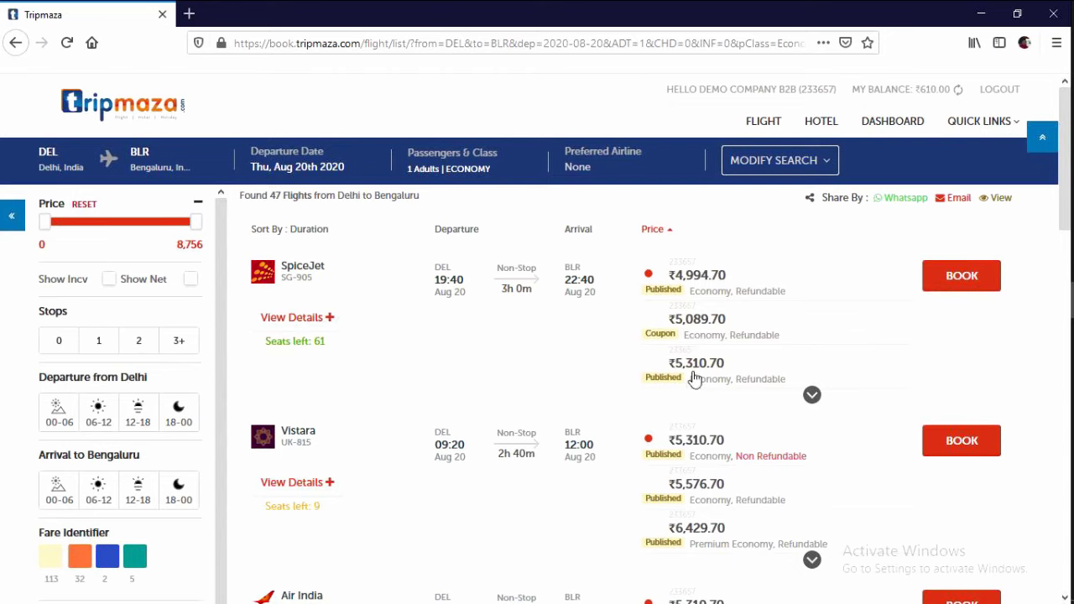
- Raise the markup price on the first SpiceJet fare by 100 and apply the change to all listed fares
{"action": "left_click", "coordinate": [699, 281]}
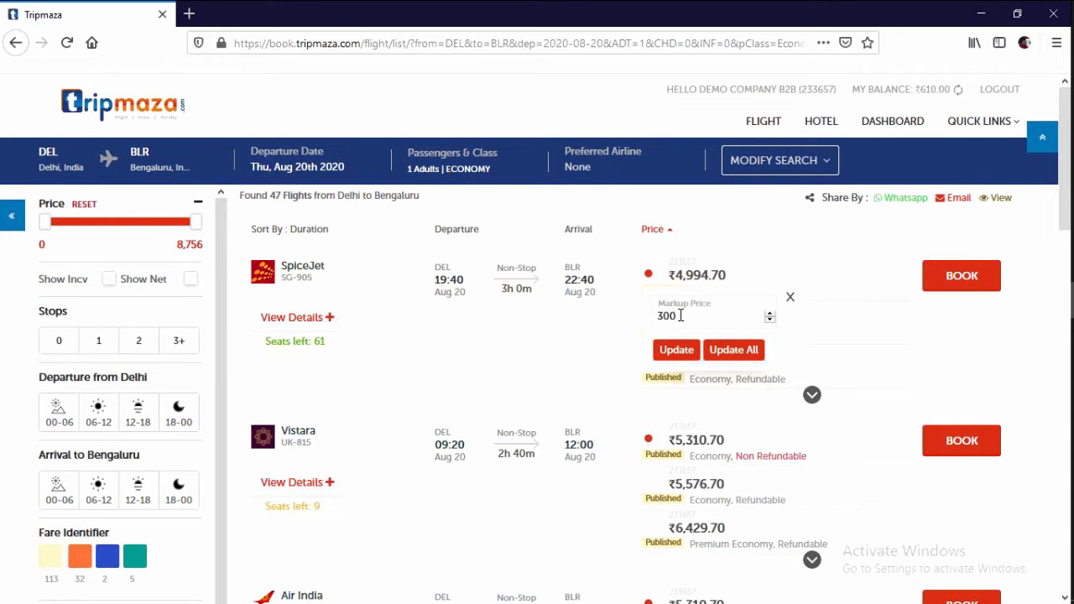
{"action": "left_click", "coordinate": [769, 313]}
{"action": "left_click", "coordinate": [769, 313]}
{"action": "left_click", "coordinate": [769, 314]}
{"action": "left_click", "coordinate": [769, 314]}
{"action": "left_click", "coordinate": [725, 351]}
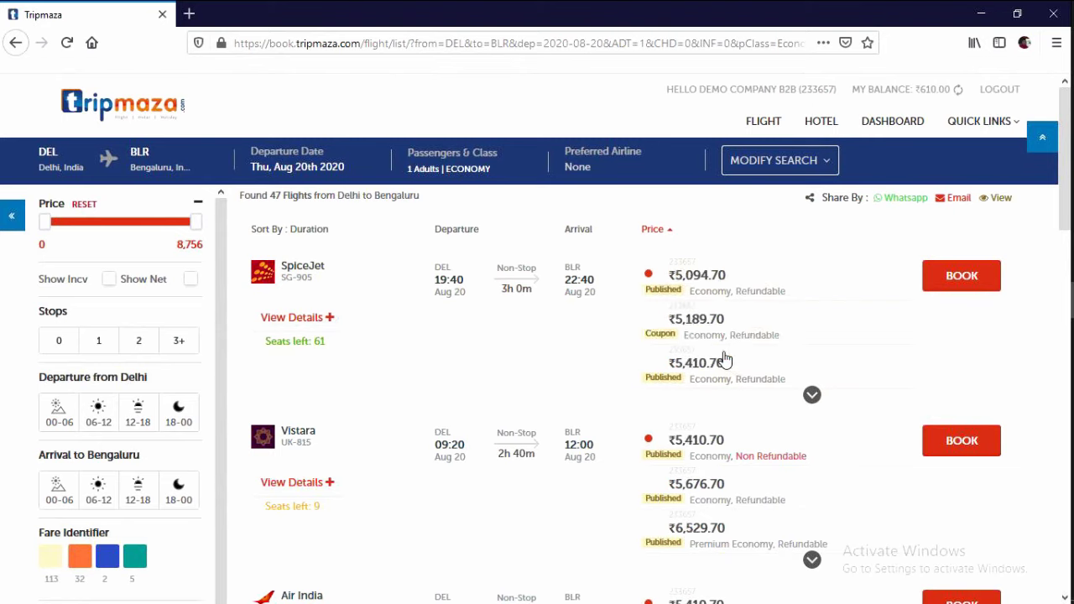